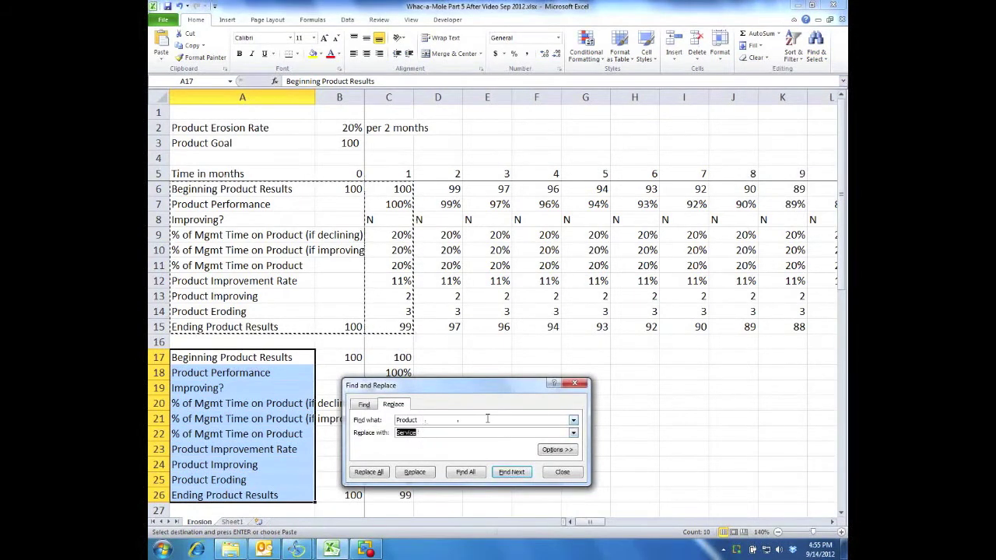
Step: Replace "Product" with "Service" one match at a time in the copied row labels A17:A26
click(511, 472)
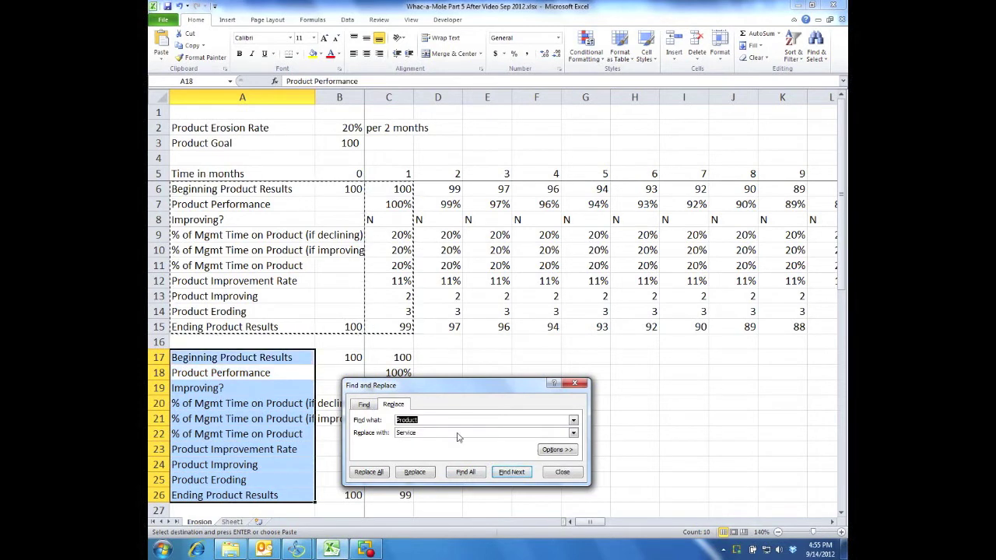
click(415, 473)
click(415, 472)
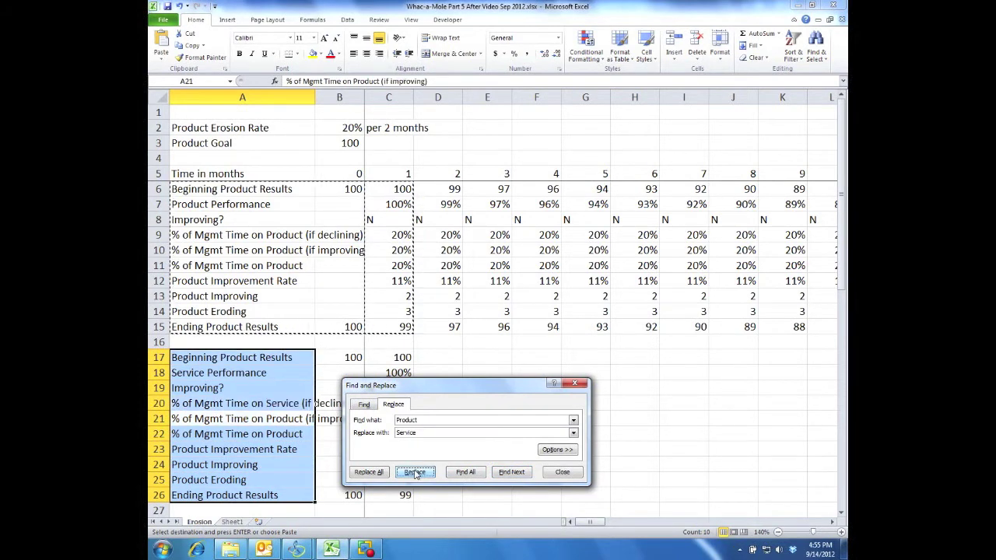
click(415, 473)
click(414, 472)
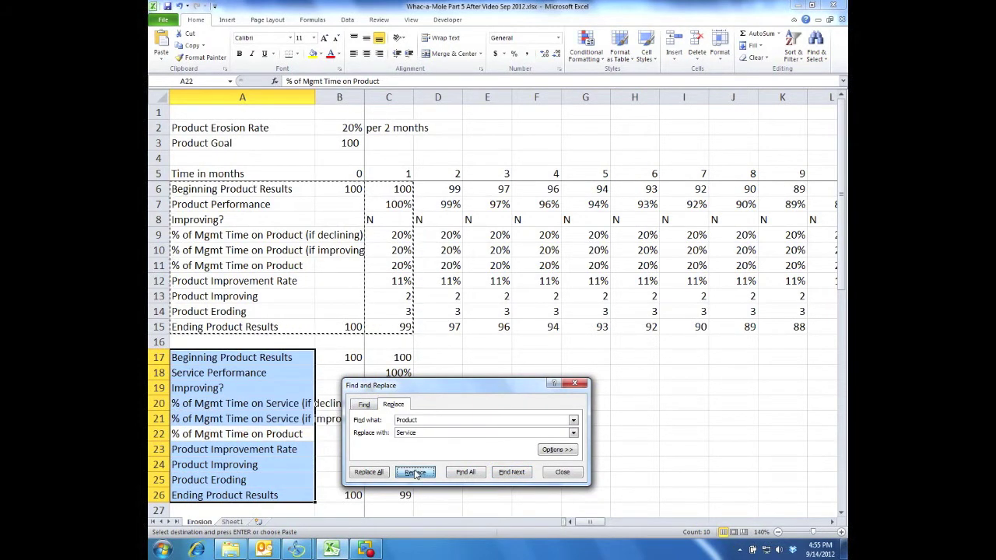
click(415, 473)
click(415, 472)
click(415, 473)
click(415, 472)
click(415, 472)
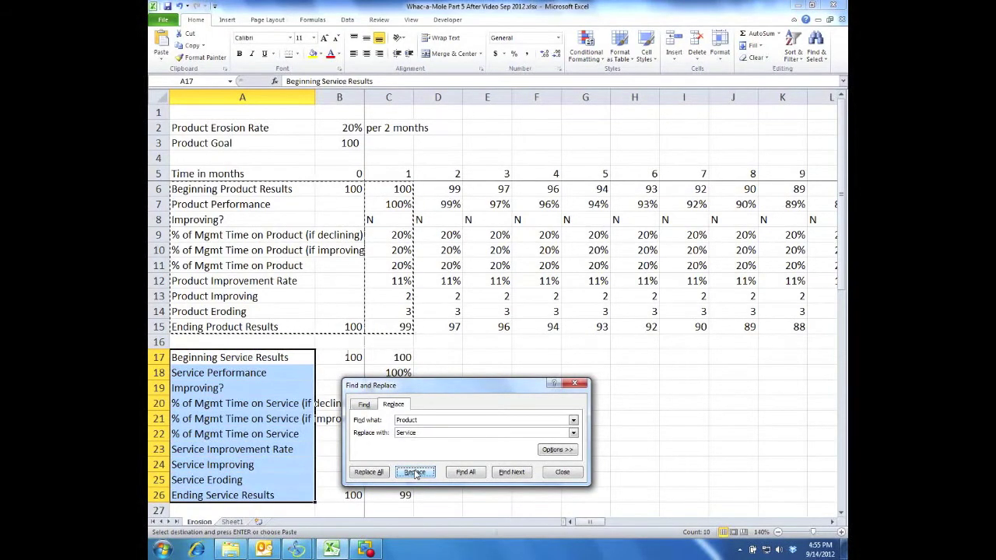
click(562, 473)
Step: Set the initial Beginning Service Results value in B17 to 80
key(Down)
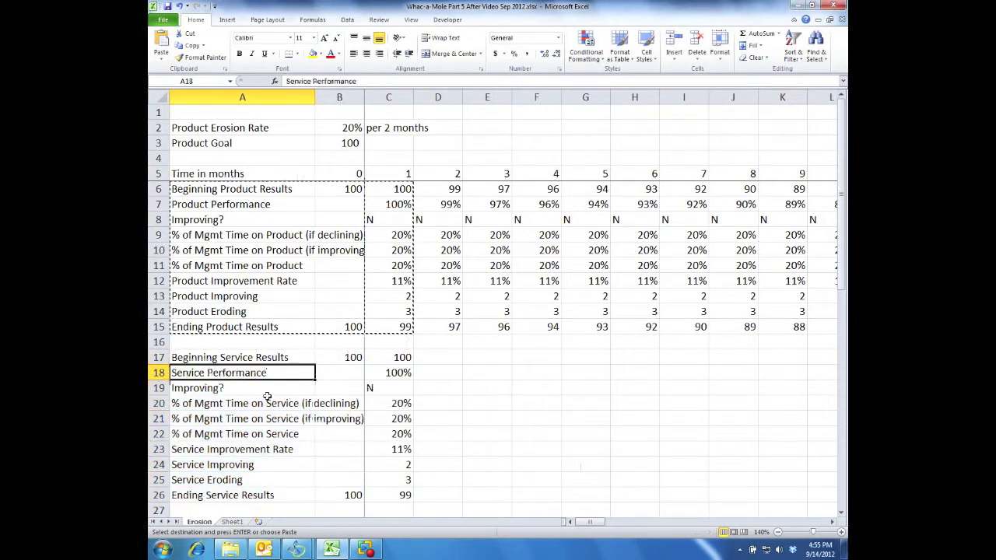
key(Up)
key(Right)
text(80)
key(Return)
Step: Review the month 0 cells of the service block from row 17 down to row 26
key(Down)
key(Up)
key(Up)
key(Up)
key(Down)
key(Down)
key(Down)
key(Down)
key(Down)
key(Down)
key(Down)
key(Down)
key(Down)
key(Down)
key(Up)
key(Up)
key(Up)
key(Up)
key(Up)
key(Up)
key(Up)
key(Up)
key(Up)
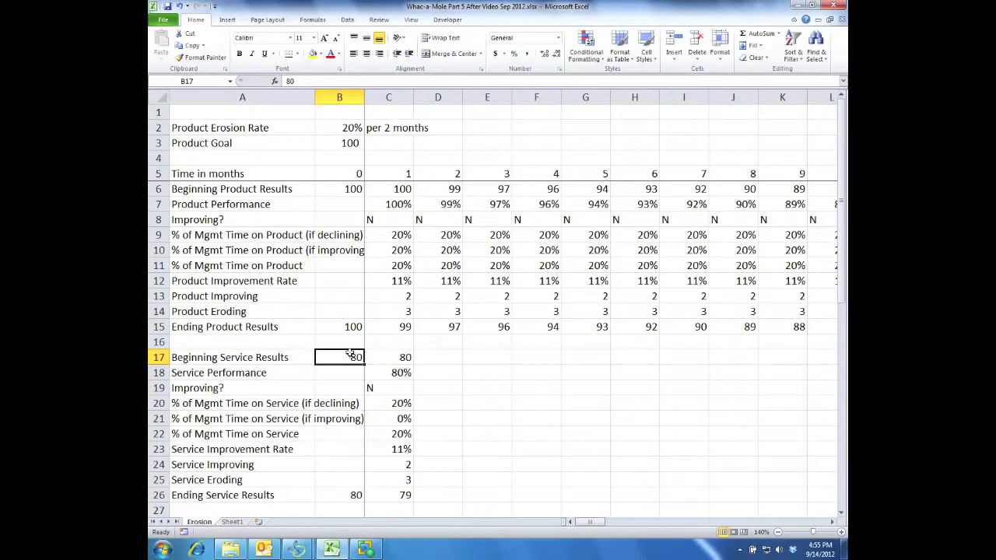
Step: Rename the label in A22 to "Indicated % of Mgmt Time on Service"
click(201, 434)
click(288, 81)
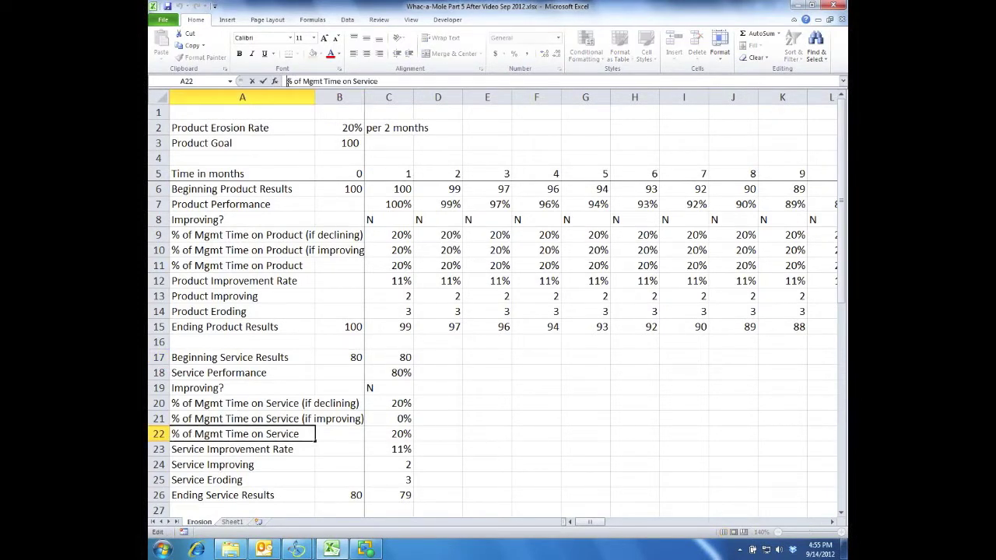
text(I)
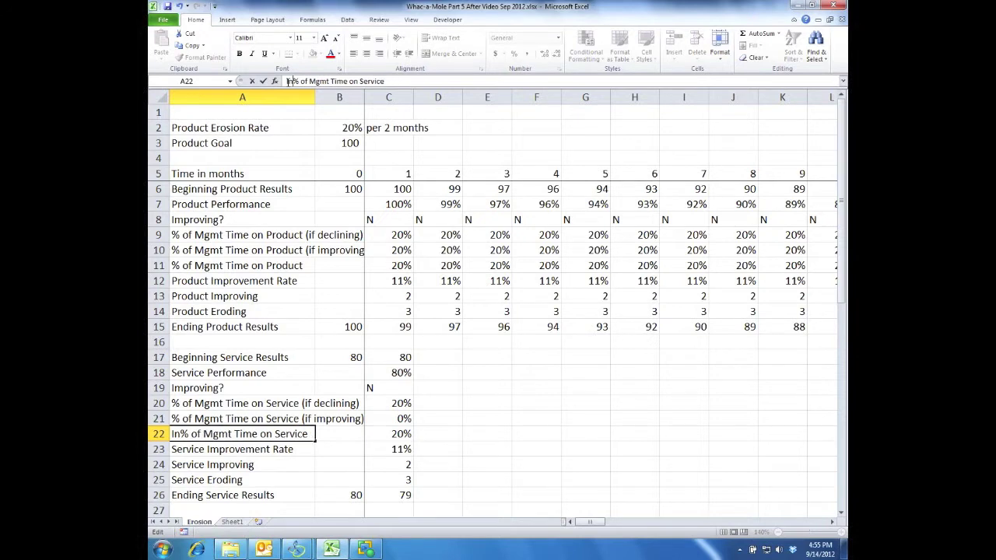
text(ndicated)
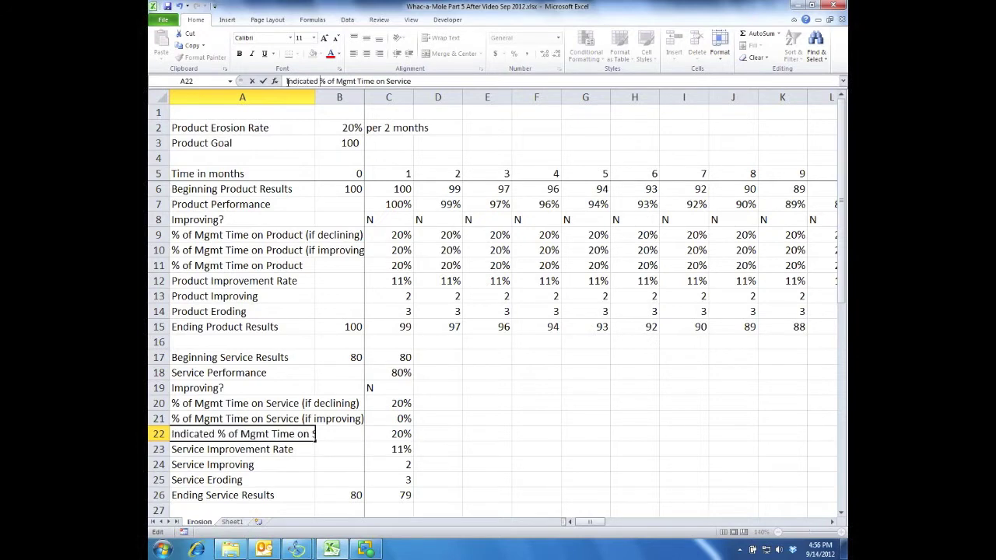
key(Return)
key(Down)
key(Up)
key(Up)
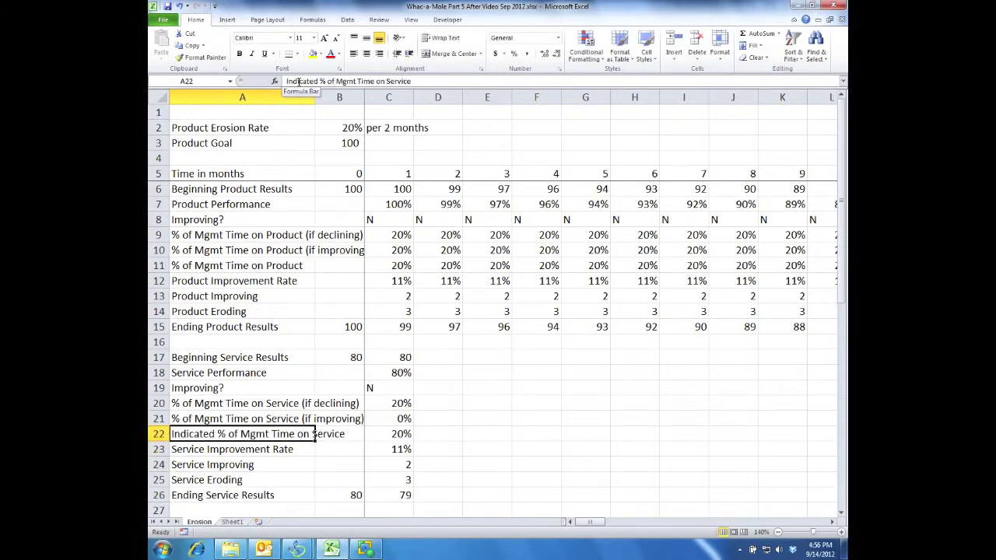
Step: Insert a row above Service Improvement Rate and label it "Actual % of Mgmt Time on Service"
click(403, 437)
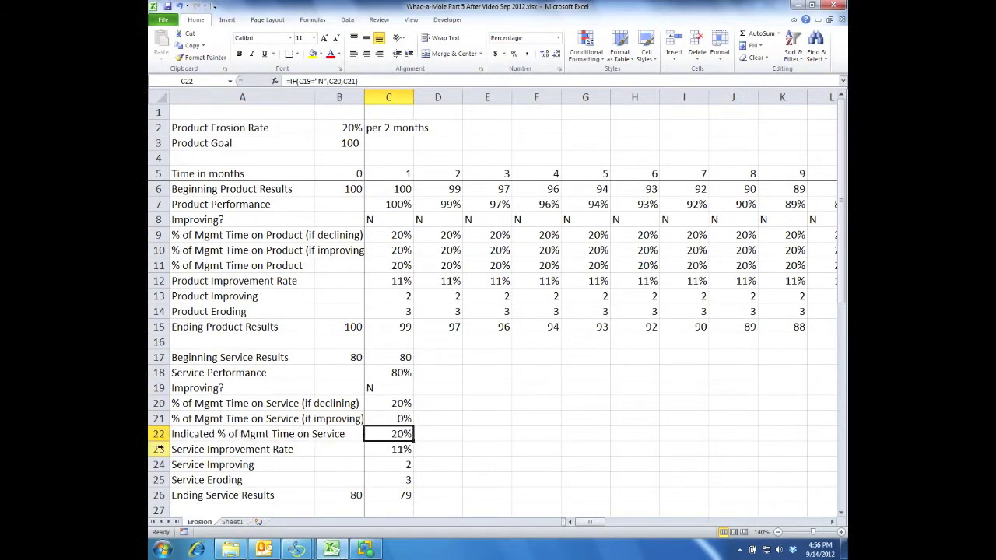
right_click(158, 449)
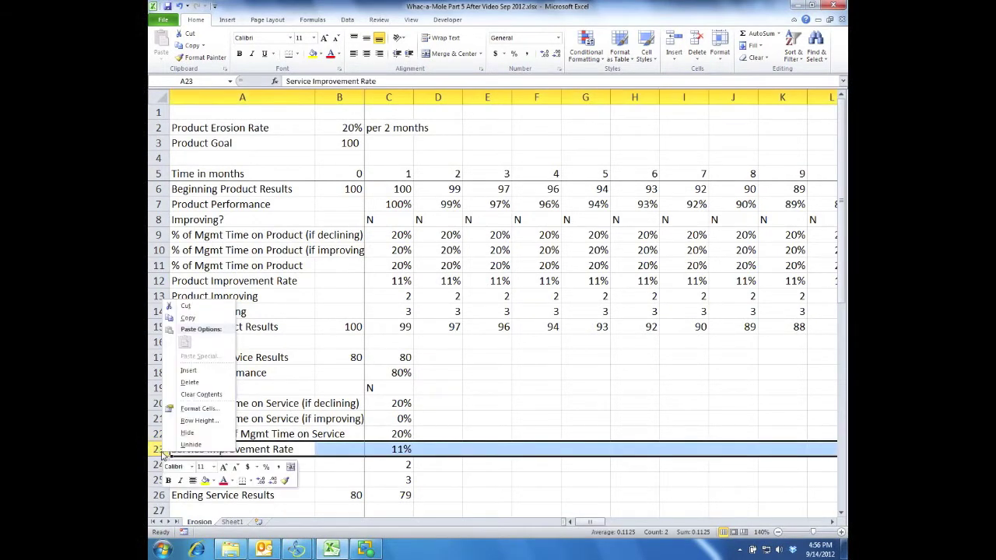
click(195, 377)
click(213, 450)
text(Ac)
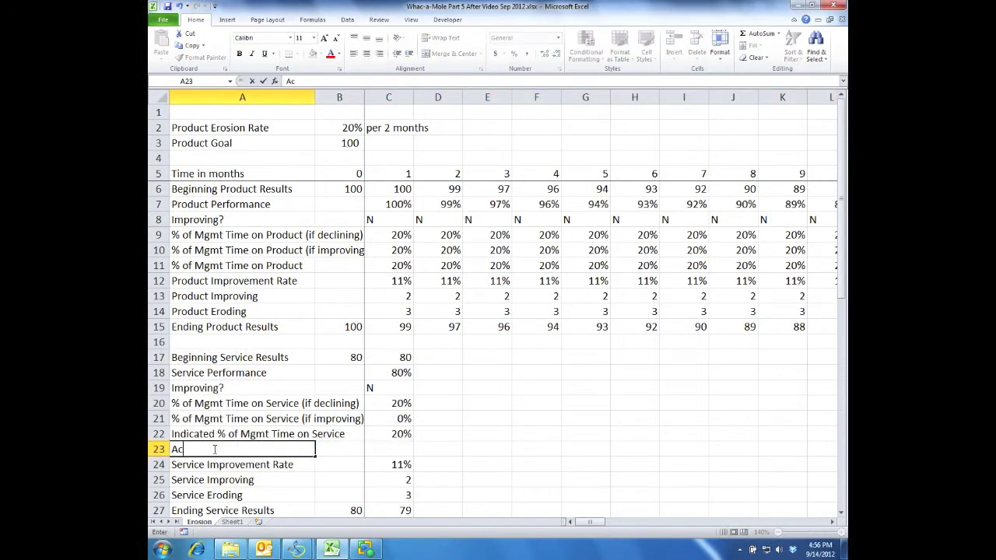
text(tual % of Mg)
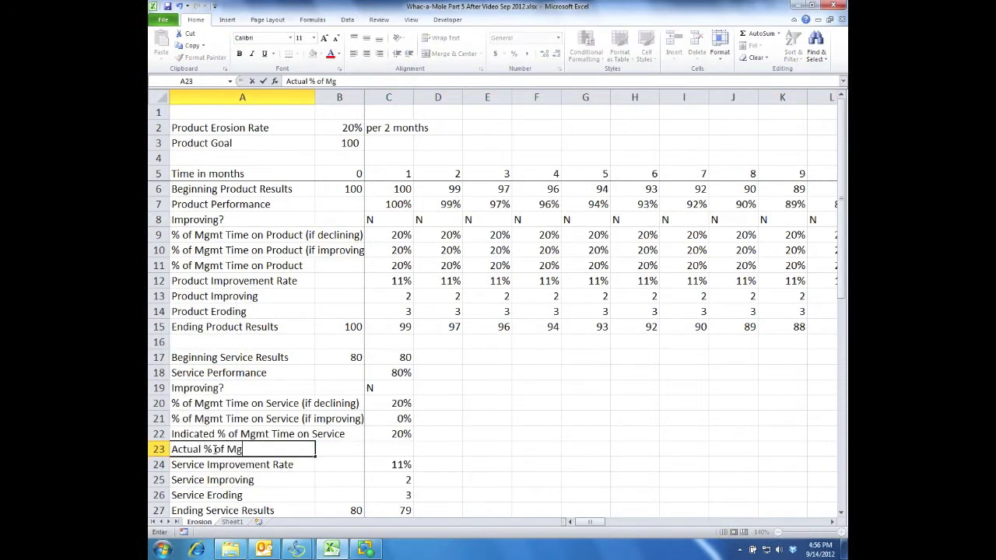
text(mt Time on SEr)
key(BackSpace)
key(BackSpace)
text(ervice)
Step: Enter =MIN(C22,100%-C11) in C23 to cap actual service time at the management time left over from product
key(Tab)
key(Tab)
text(=min(C22)
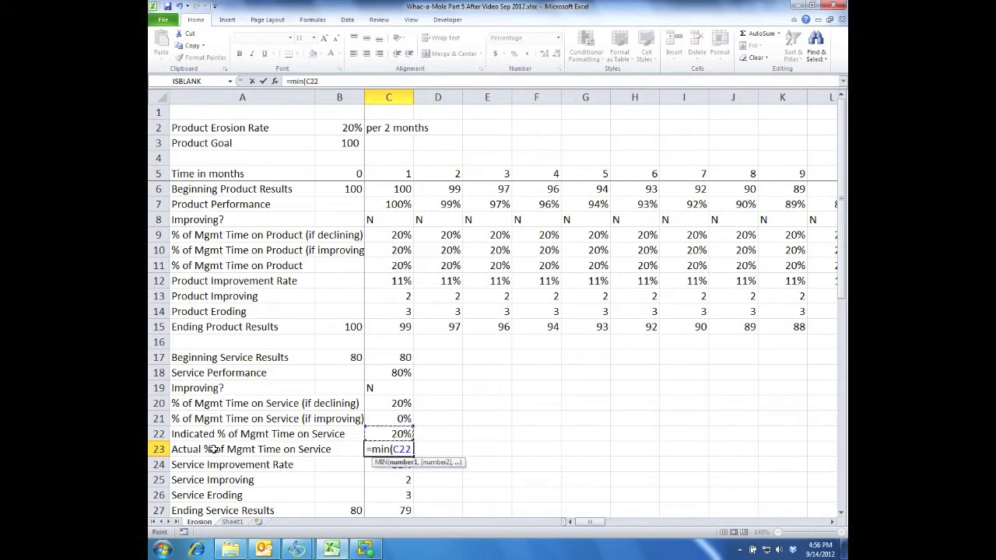
text(,100)
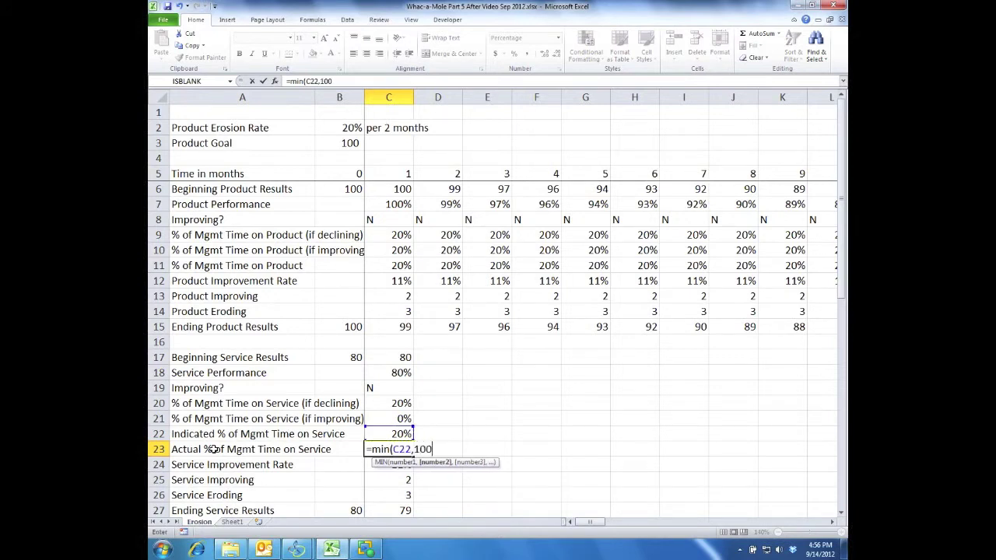
text(%-)
click(399, 265)
text())
key(Return)
key(Down)
key(Up)
key(Up)
key(Down)
key(Up)
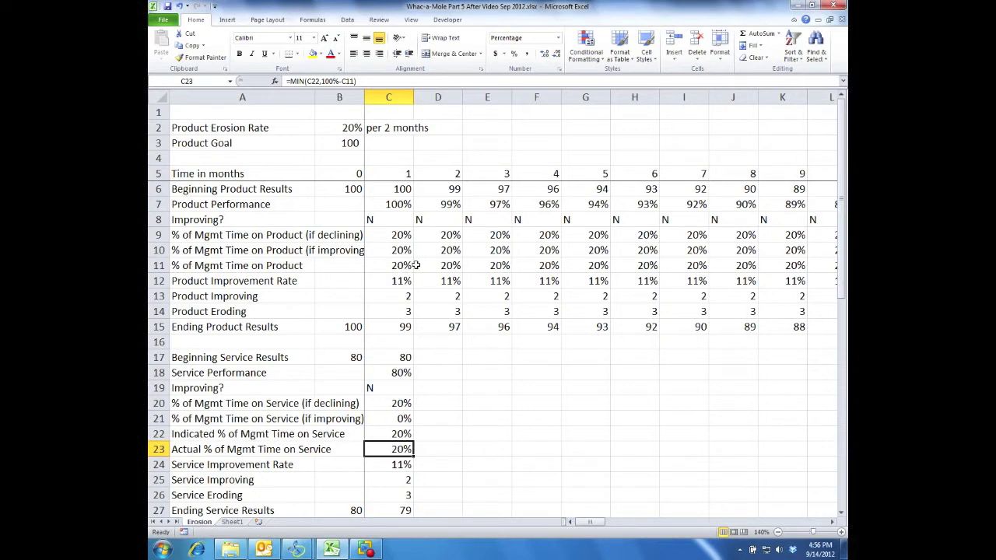
click(406, 249)
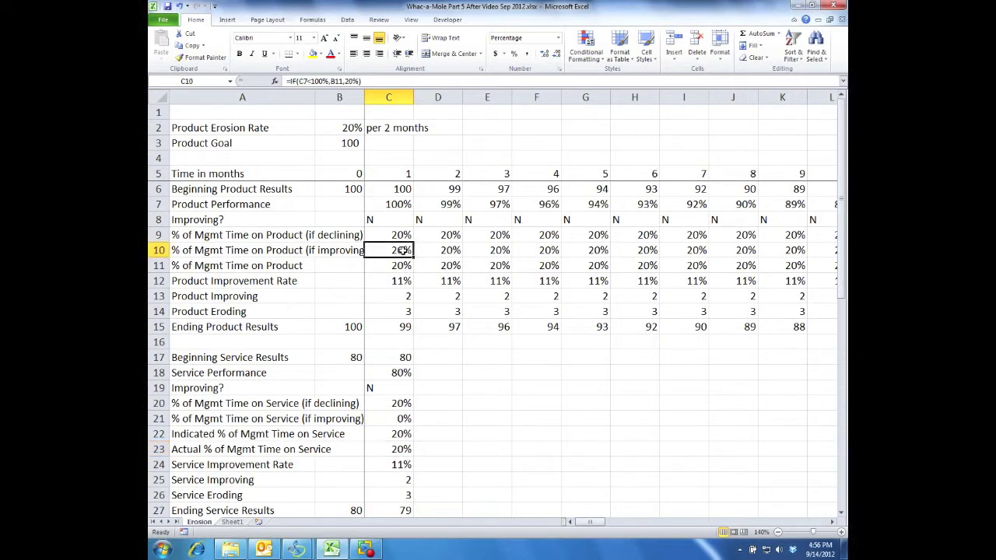
click(401, 449)
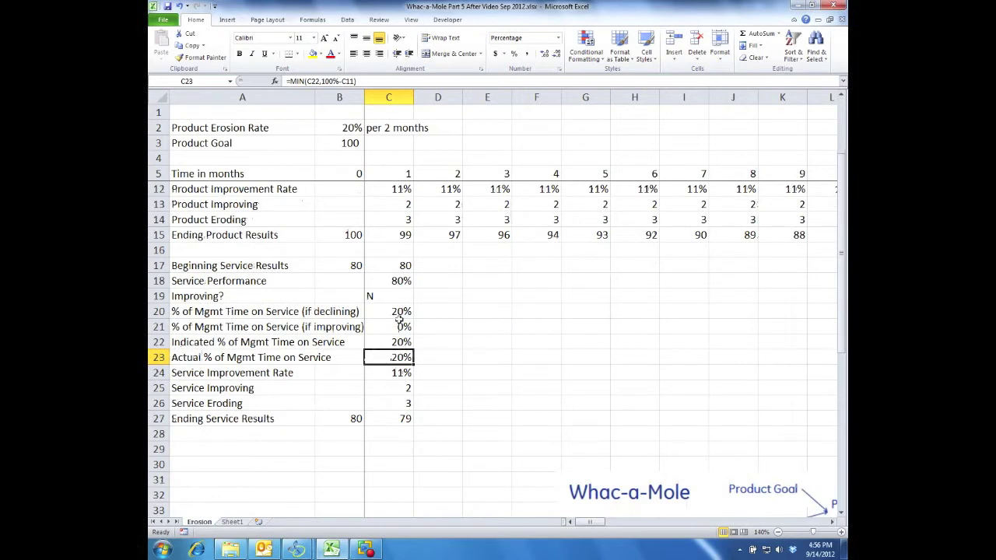
Step: Change the Service Improvement Rate formula in C24 to =-0.3125*C23^2 + 0.625*C23 so it uses the actual time percentage
click(222, 376)
click(400, 374)
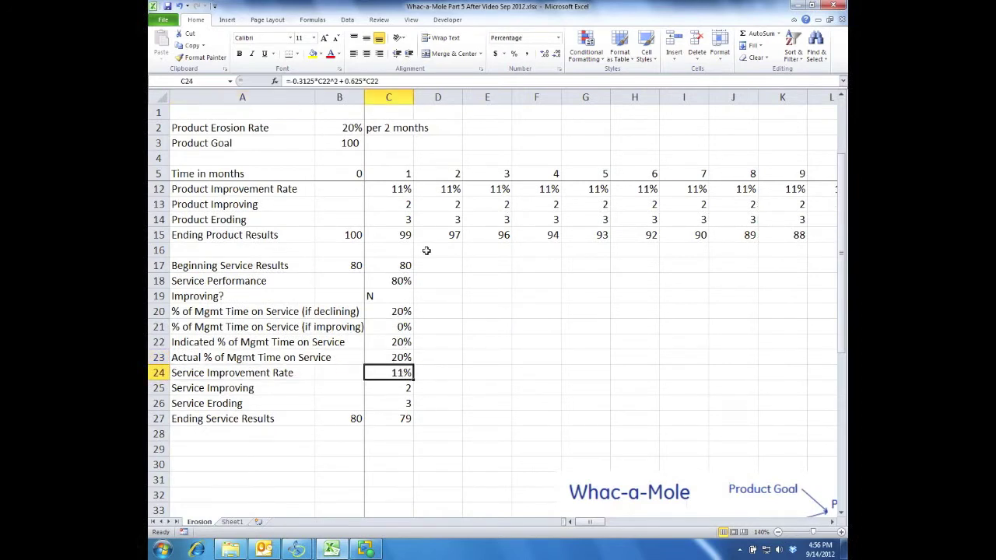
click(333, 81)
key(BackSpace)
text(3)
key(Right)
key(Right)
key(Right)
key(Right)
key(Right)
key(Right)
key(Right)
key(Right)
key(Right)
key(Right)
key(Right)
key(Right)
key(BackSpace)
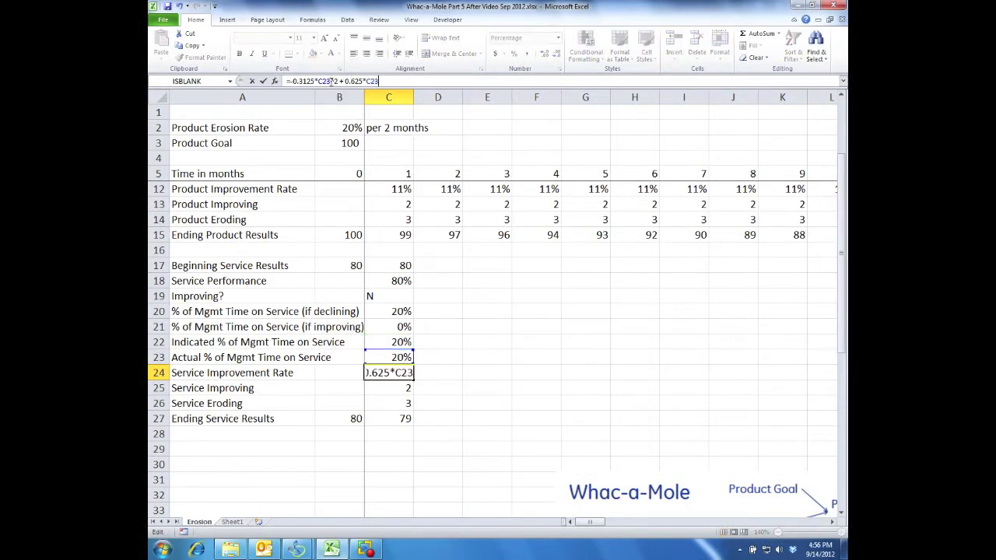
text(3)
key(Return)
key(Up)
Step: Copy the month 1 service formulas C17:C27 across the remaining month columns
drag(392, 266, 390, 418)
key(ctrl+c)
drag(444, 265, 736, 416)
key(ctrl+v)
Step: Check the filled service formulas back through the later months and return to the Service Improvement Rate label
click(531, 378)
key(Left)
key(Left)
key(Left)
key(Left)
key(Left)
key(Left)
key(Left)
key(Left)
key(Left)
key(Left)
key(Left)
key(Left)
key(Left)
key(Left)
key(Left)
key(Left)
key(Left)
key(Left)
key(Left)
key(Left)
key(Left)
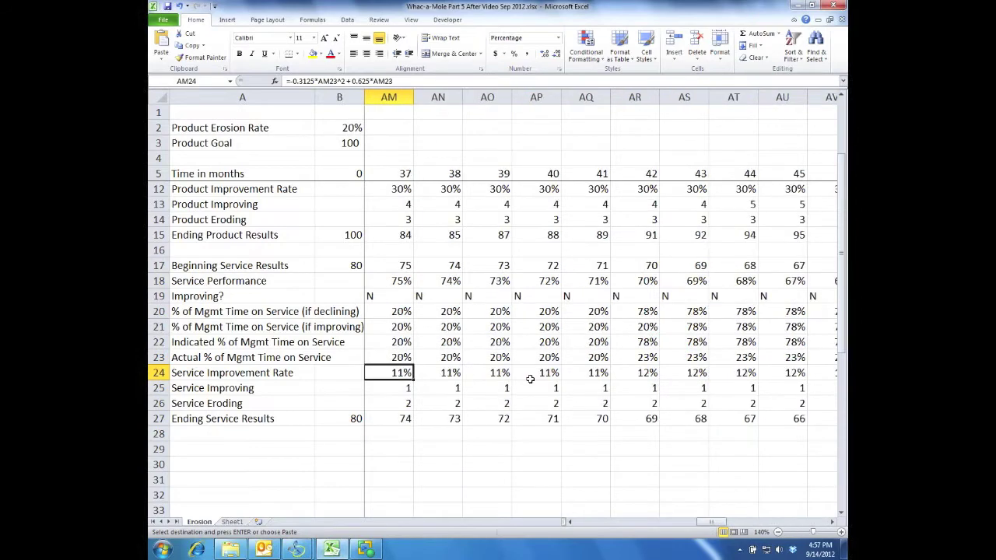
key(Home)
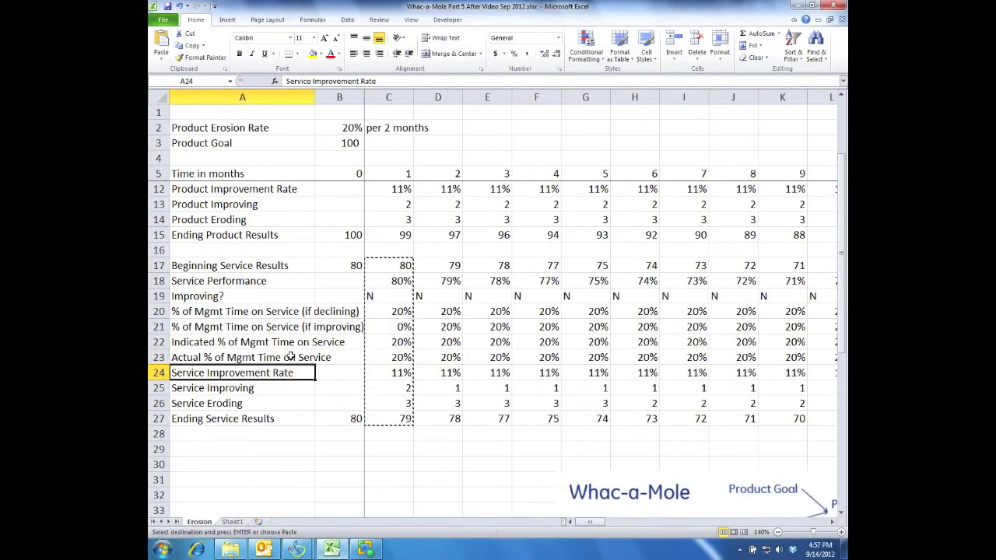
Step: Insert a basic 2-D line chart of the Ending Product Results and Ending Service Results rows
click(161, 234)
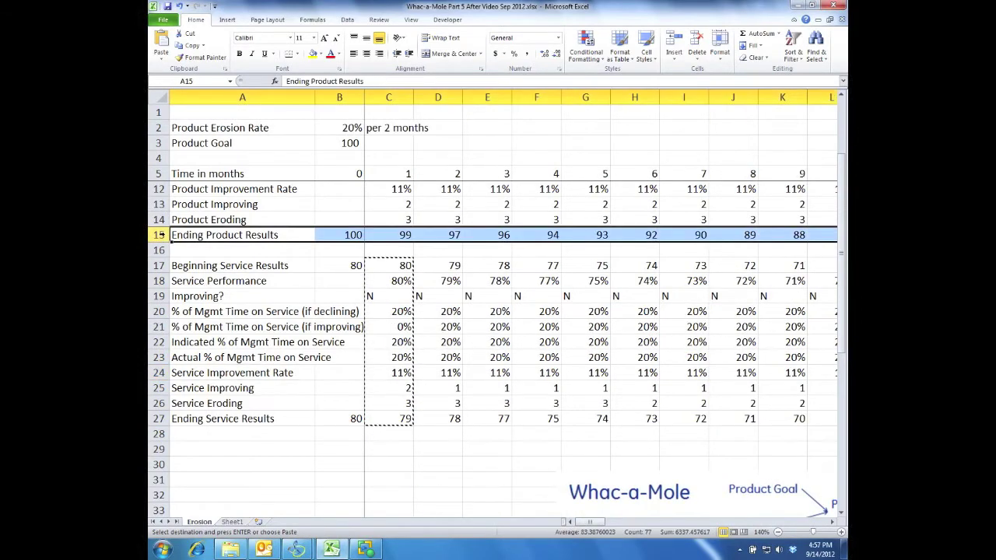
ctrl+click(158, 418)
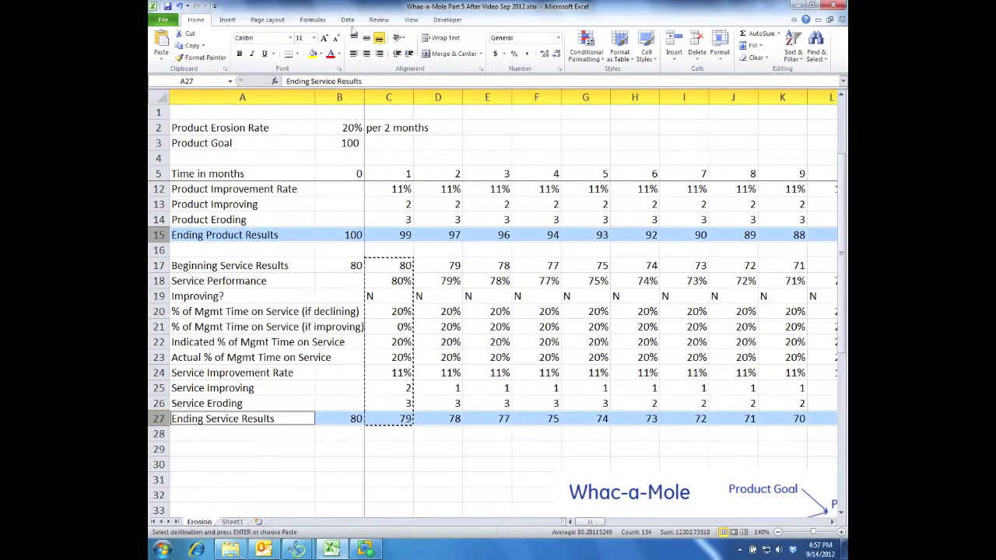
click(227, 19)
click(379, 45)
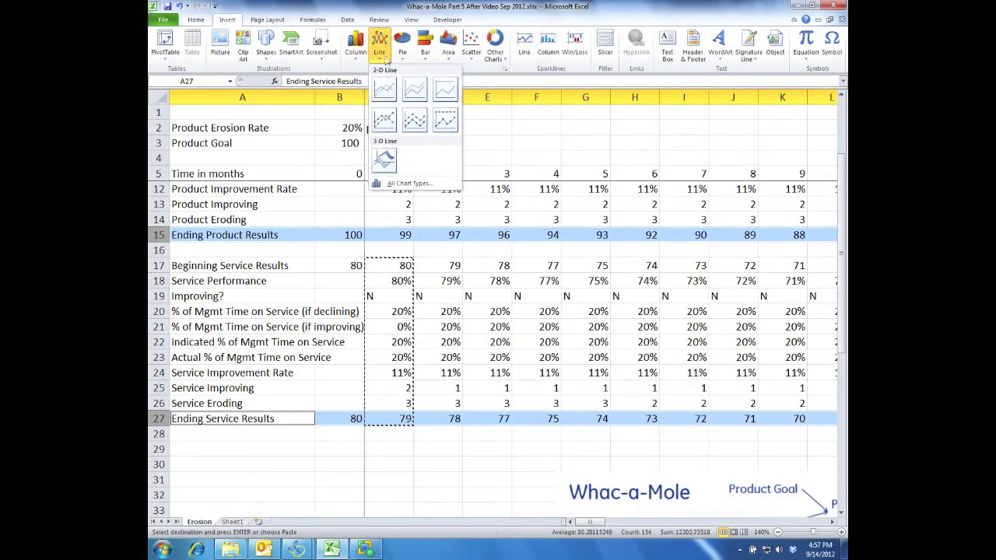
click(386, 89)
Step: Enlarge the line chart and move it over the monthly data, clear of most row labels
drag(741, 262, 602, 203)
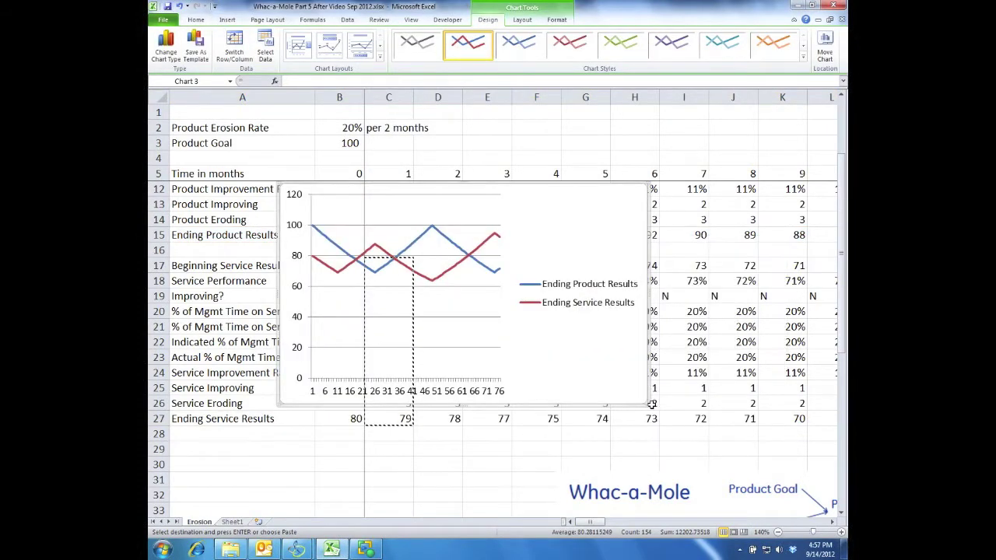
drag(647, 404, 752, 492)
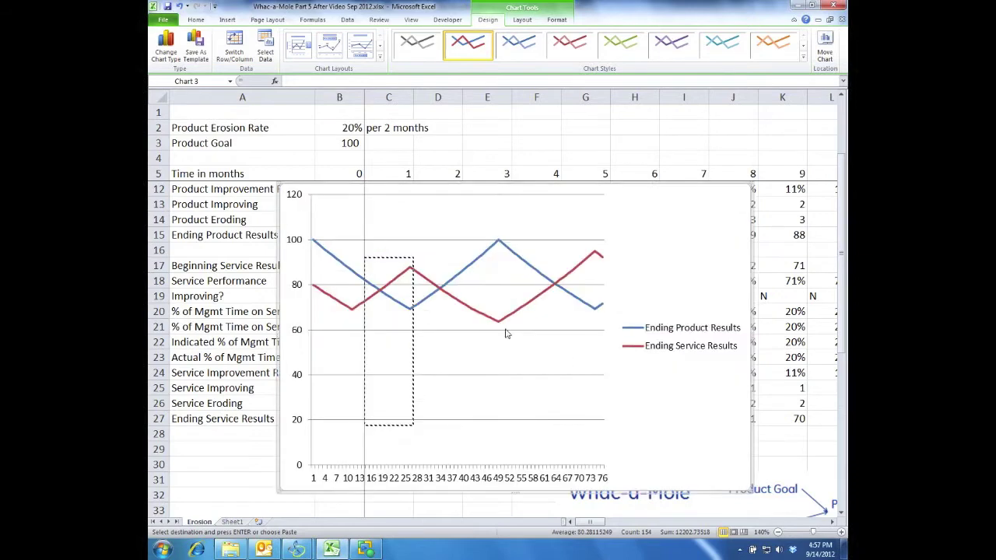
drag(655, 222, 712, 216)
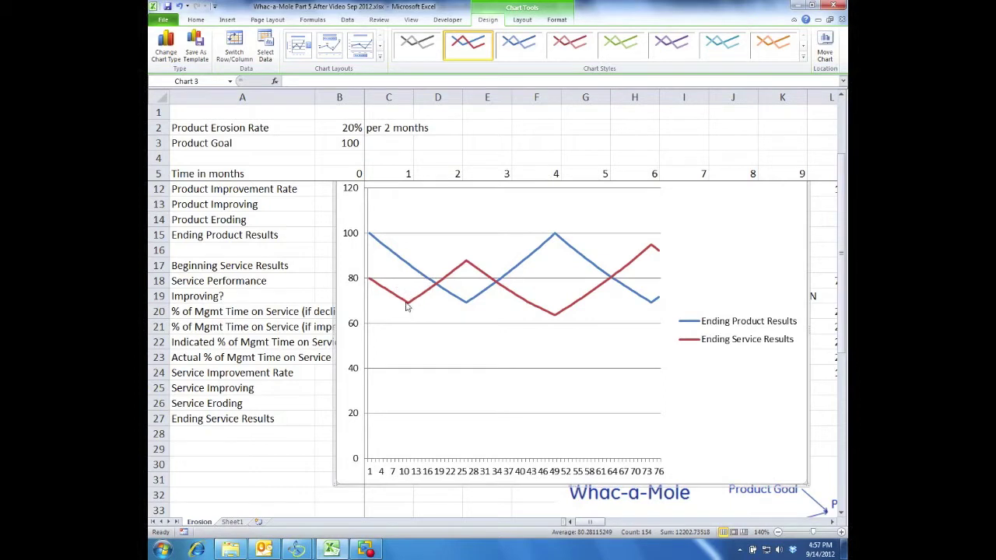
Step: Move the chart down below the Product Improving row and select the Product Improvement Rate label in A12
mouse_move(408, 307)
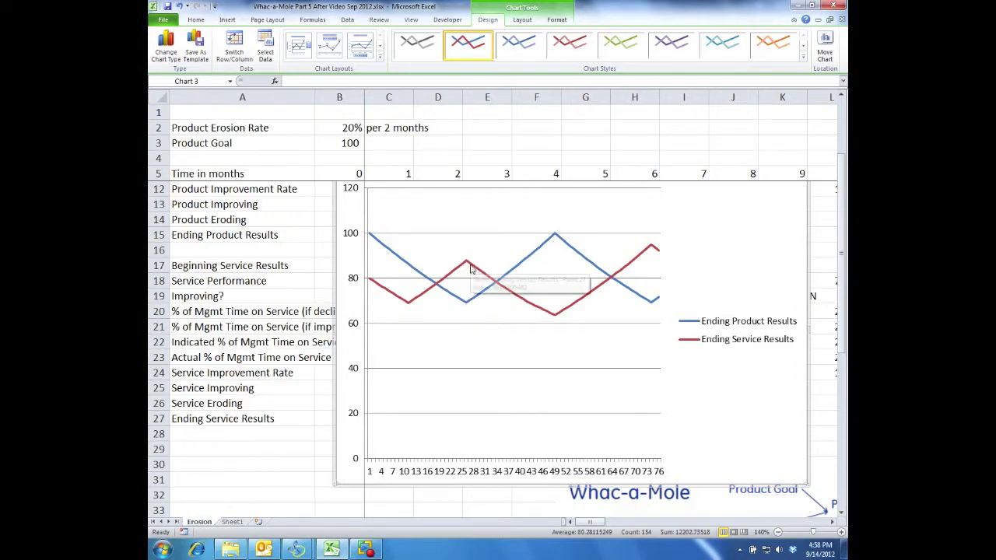
mouse_move(471, 268)
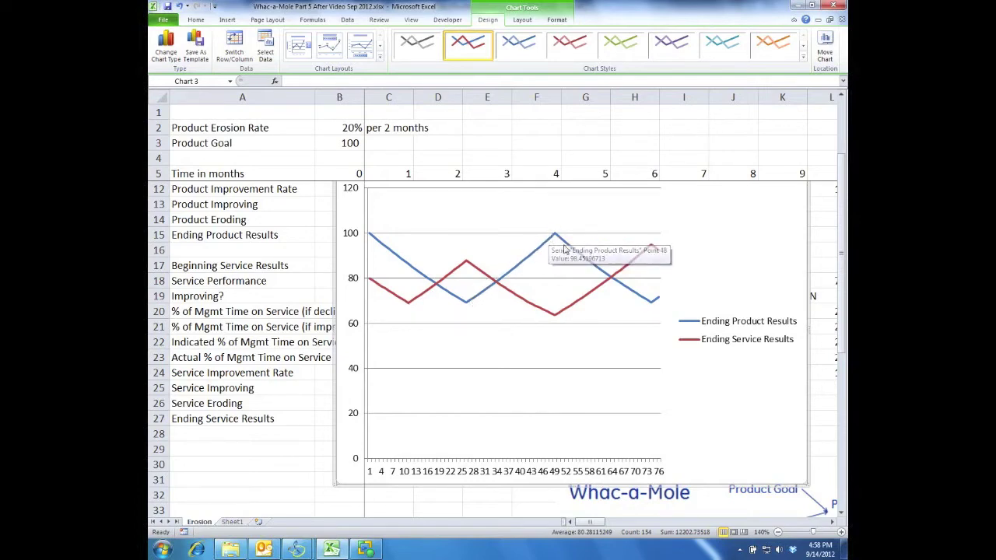
mouse_move(644, 258)
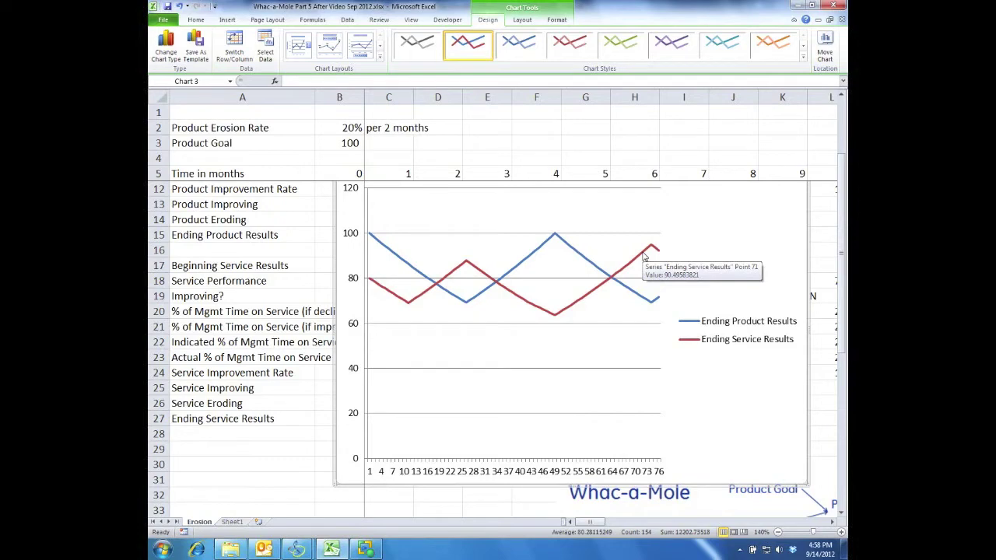
drag(767, 201, 646, 245)
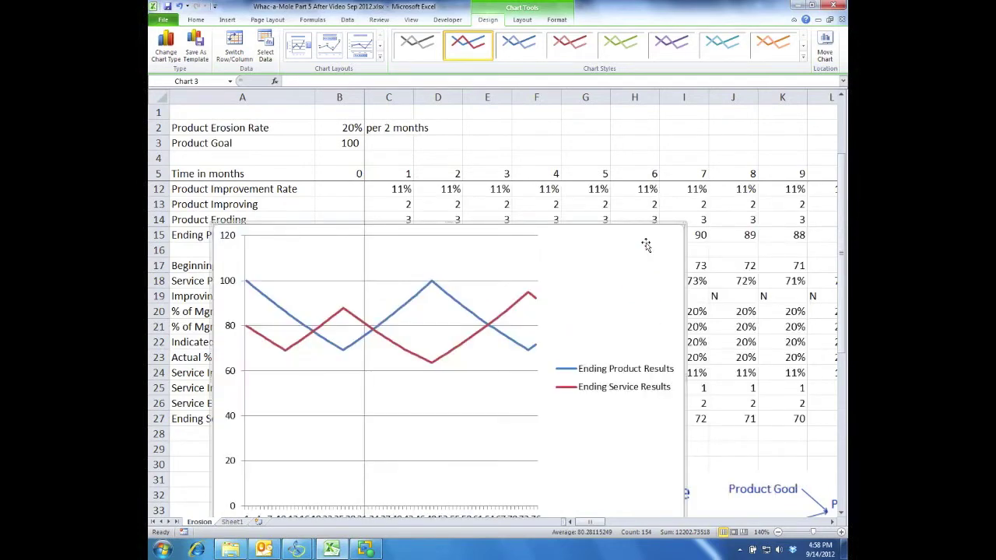
drag(614, 242, 731, 237)
click(222, 233)
click(245, 206)
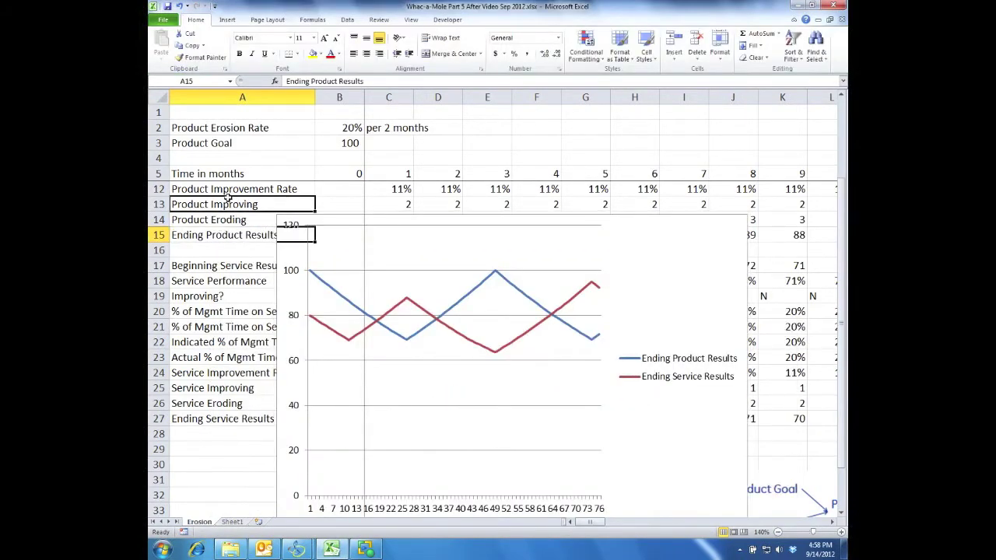
click(226, 191)
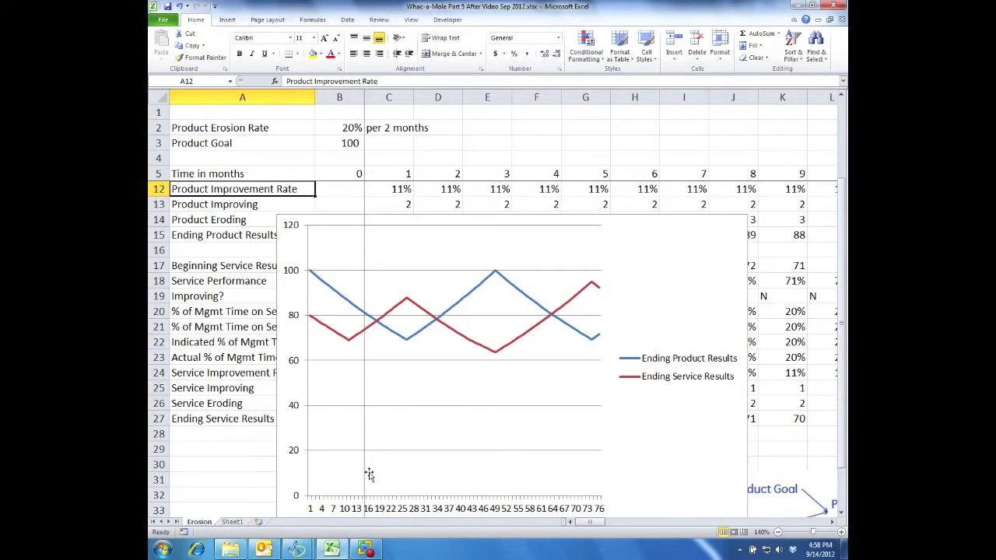
click(366, 550)
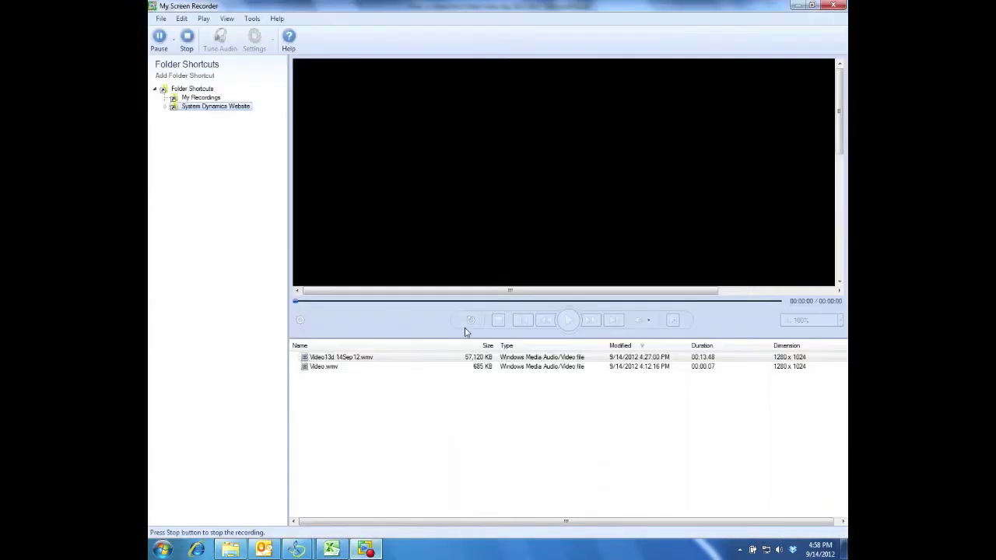